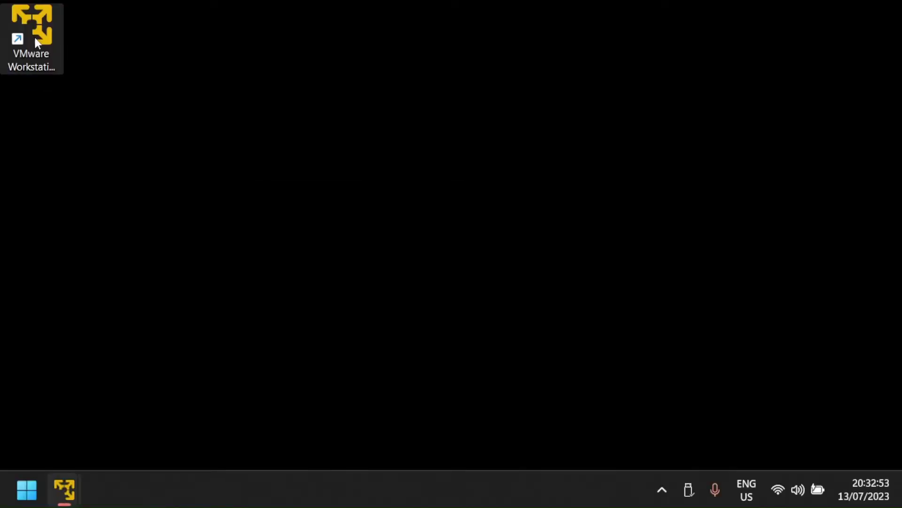
Step: Launch VMware Player maximized and power on the GNS 2.2.36 virtual machine
{"action": "double_click", "coordinate": [36, 39]}
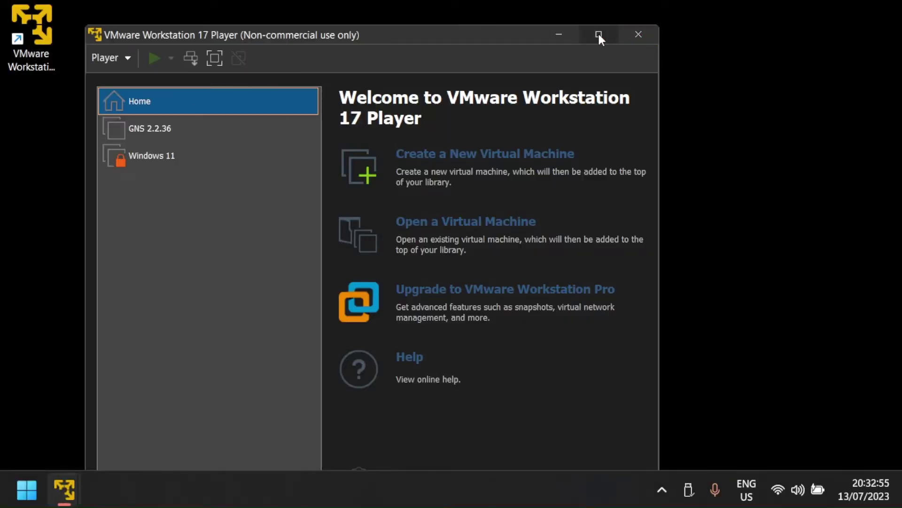
{"action": "left_click", "coordinate": [598, 33]}
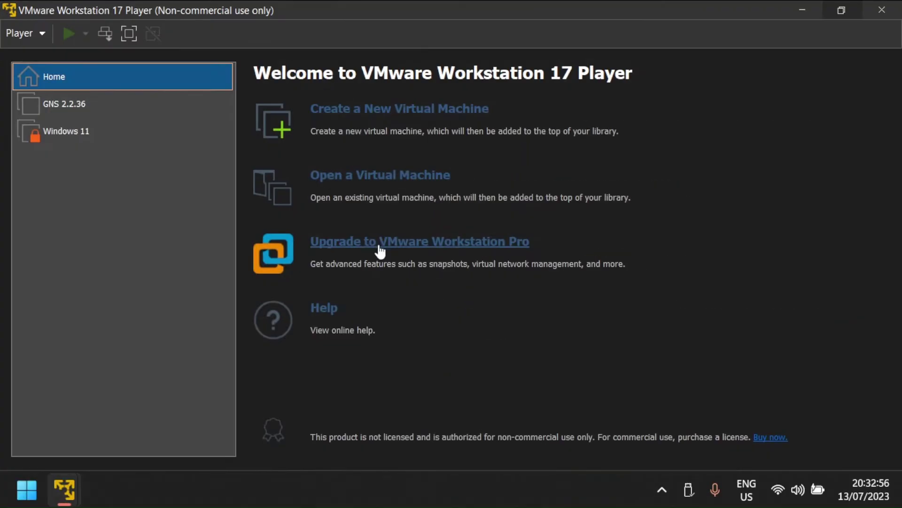
{"action": "left_click", "coordinate": [72, 108]}
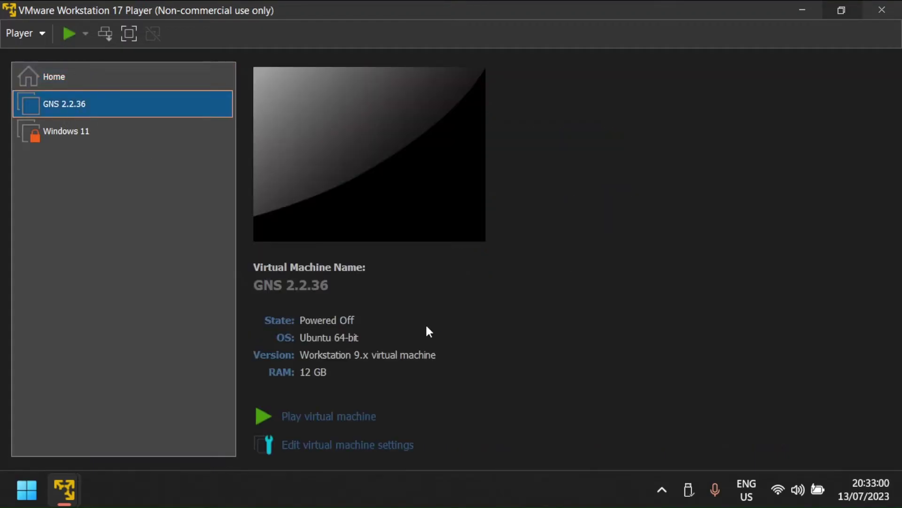
{"action": "left_click", "coordinate": [353, 417]}
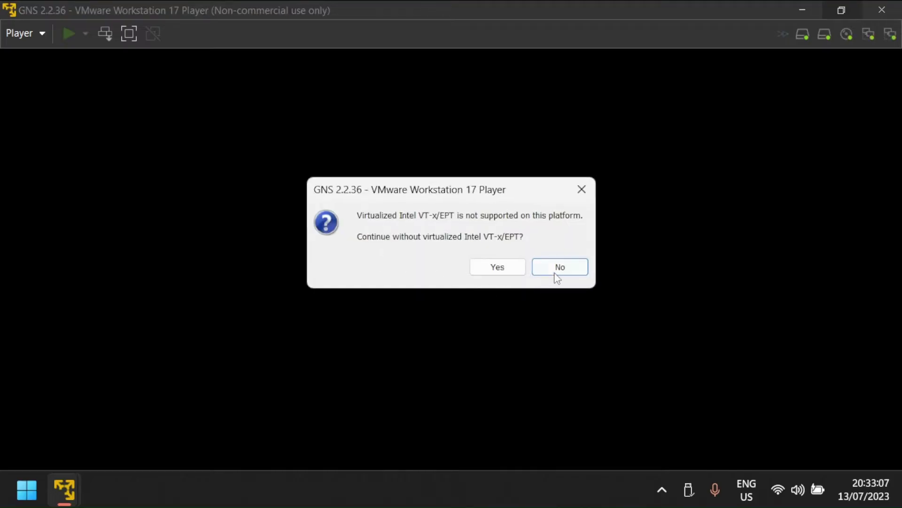
Step: Decline the unsupported VT-x/EPT prompt, dismiss the power-on error, and minimize the player
{"action": "left_click", "coordinate": [557, 272]}
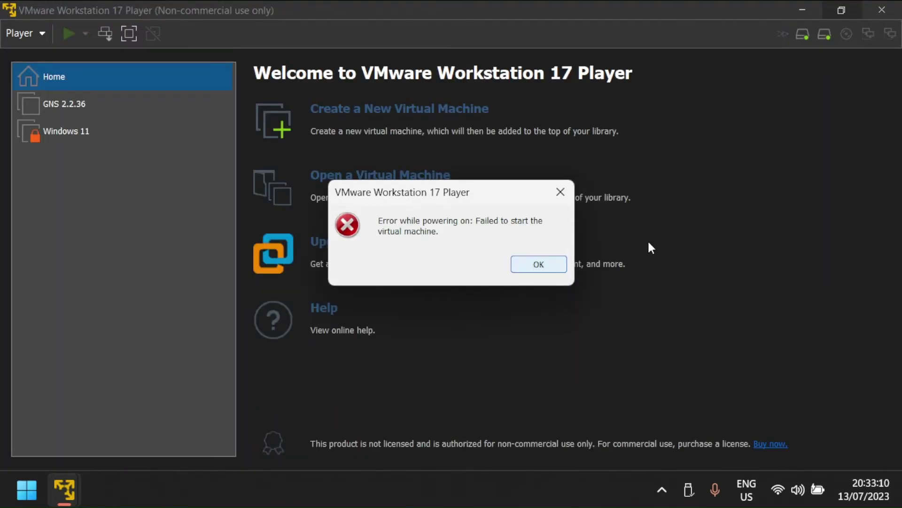
{"action": "left_click", "coordinate": [559, 264]}
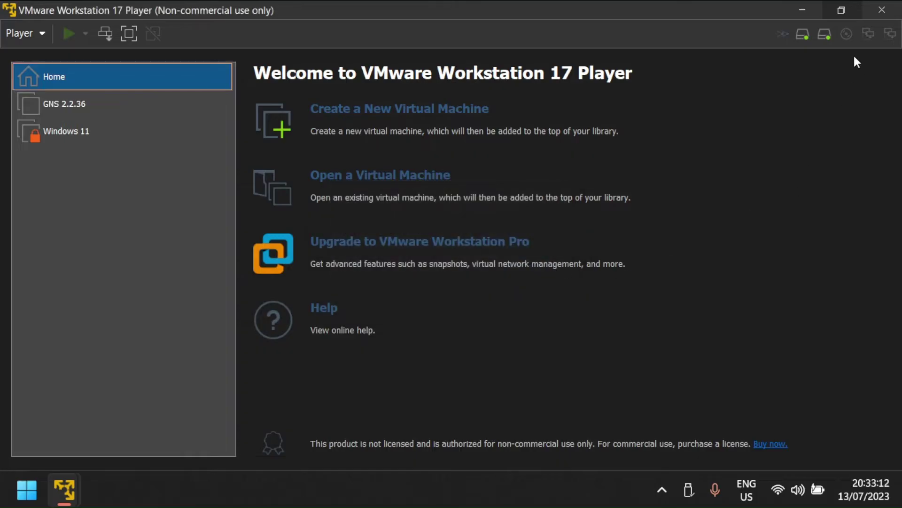
{"action": "left_click", "coordinate": [803, 7]}
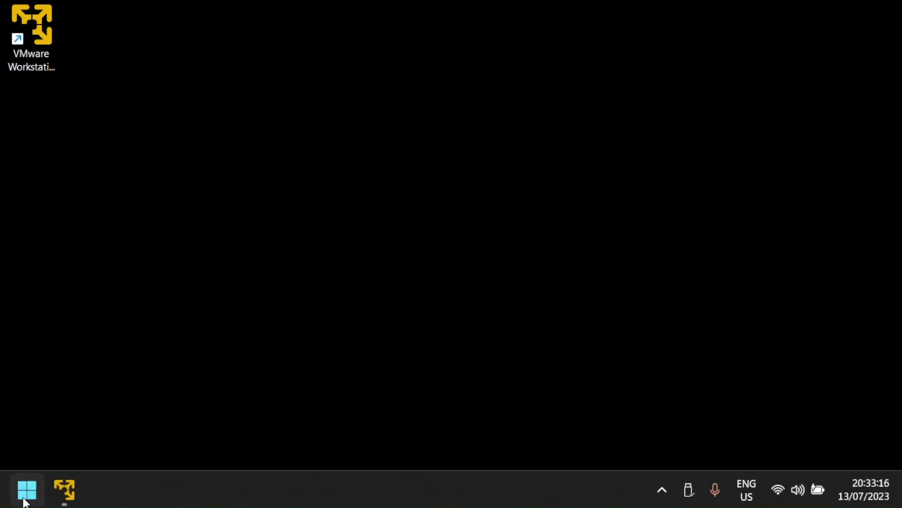
Step: Run systeminfo in a maximized Command Prompt to check the Hyper-V Requirements line
{"action": "left_click", "coordinate": [27, 492]}
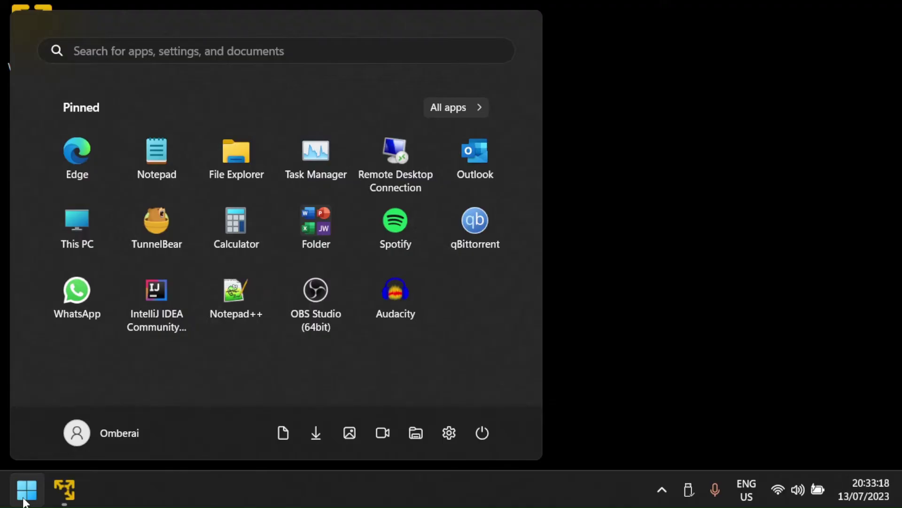
{"action": "type", "text": "cmd"}
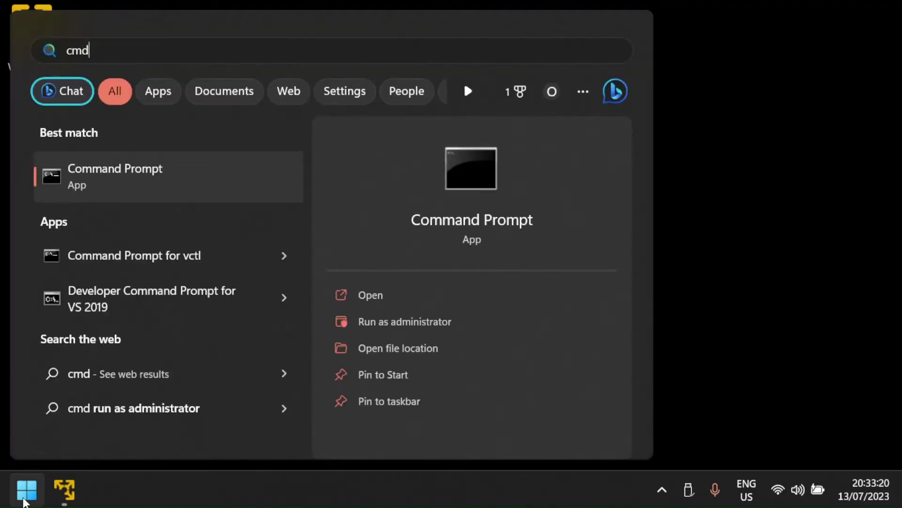
{"action": "left_click", "coordinate": [143, 177]}
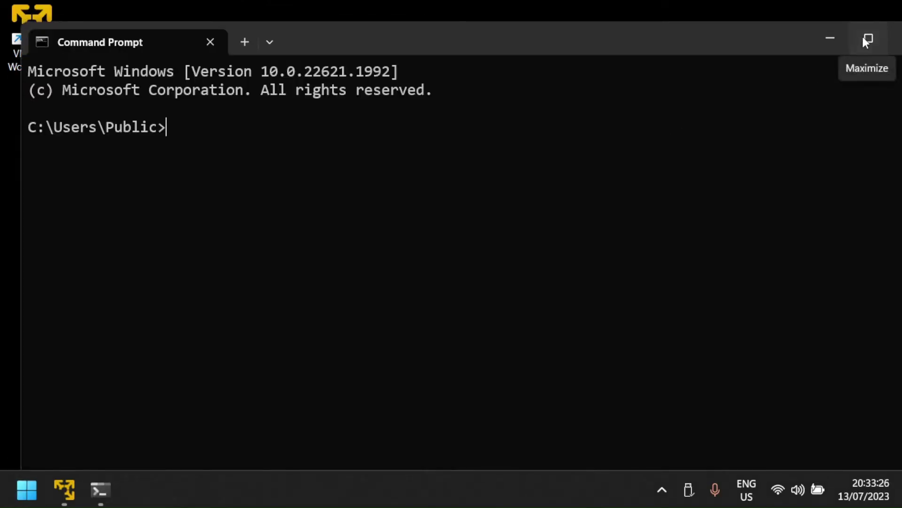
{"action": "left_click", "coordinate": [867, 36]}
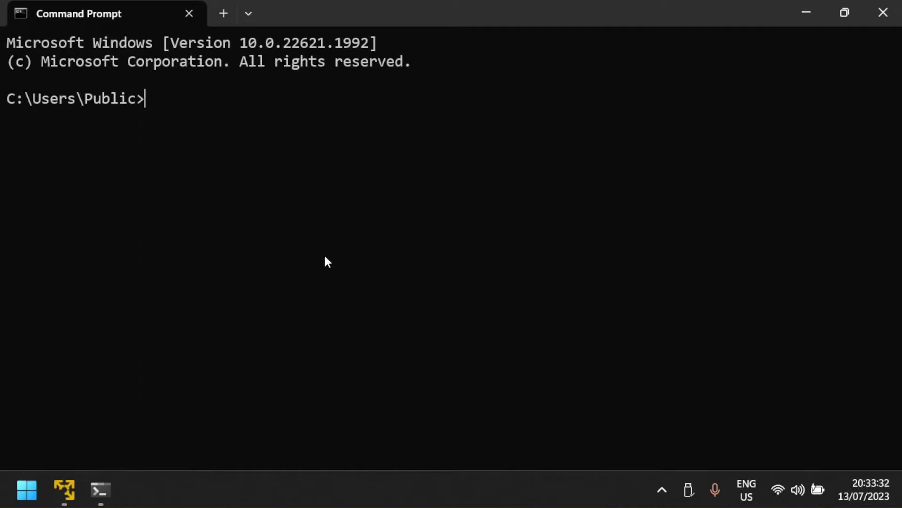
{"action": "type", "text": "systeminfo"}
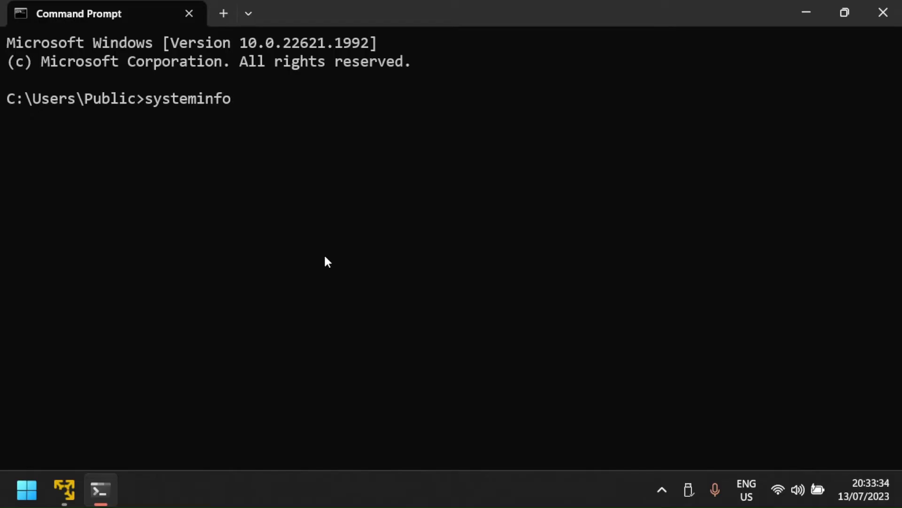
{"action": "key", "text": "Return"}
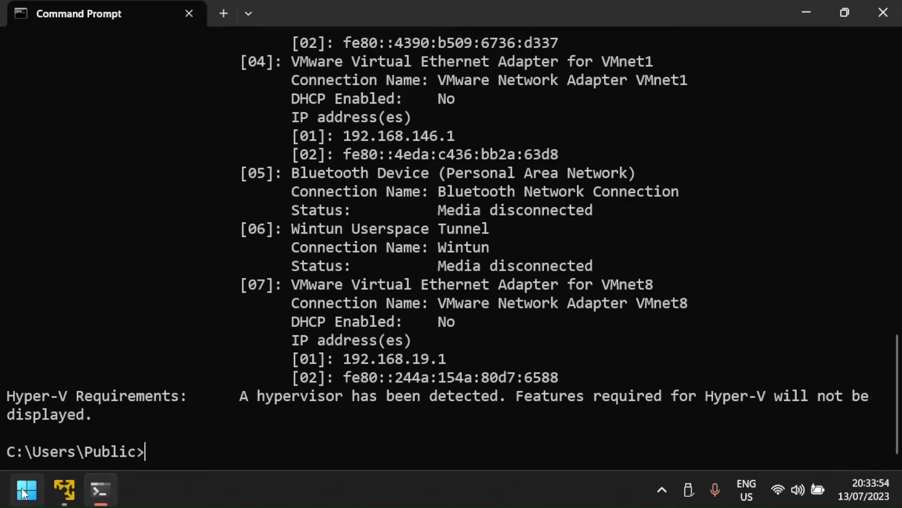
Step: Open the Run dialog from Start search and focus its Open box
{"action": "left_click", "coordinate": [25, 490]}
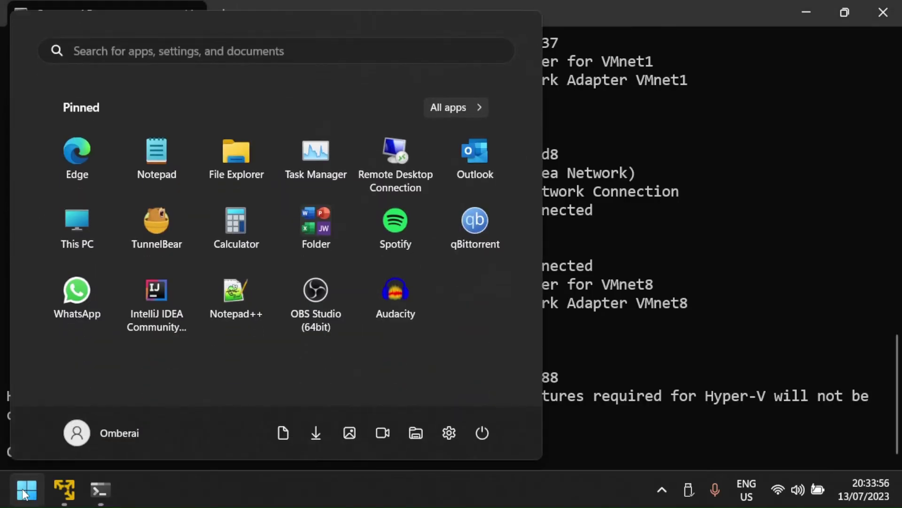
{"action": "type", "text": "run"}
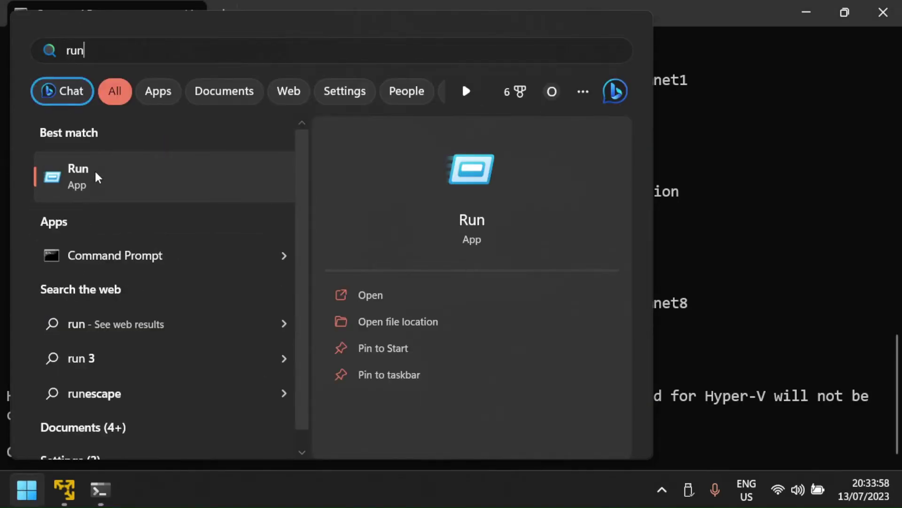
{"action": "left_click", "coordinate": [96, 173]}
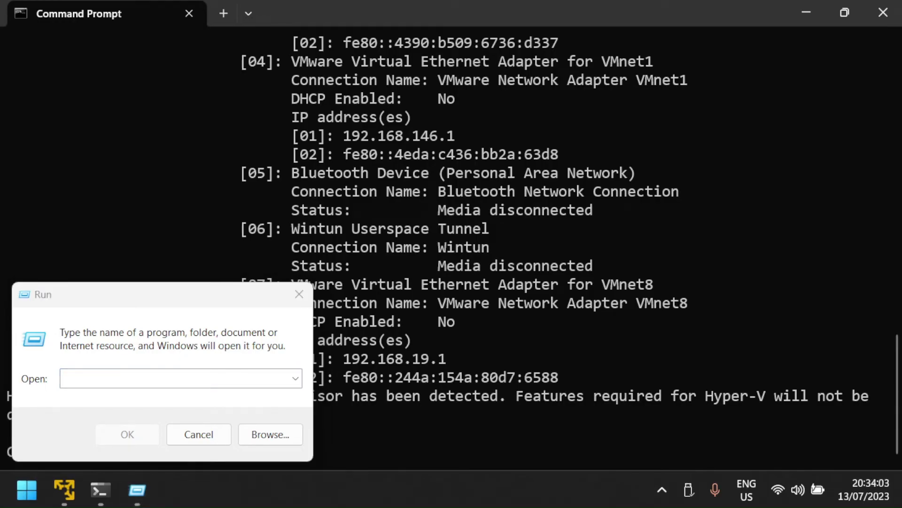
{"action": "left_click", "coordinate": [122, 379]}
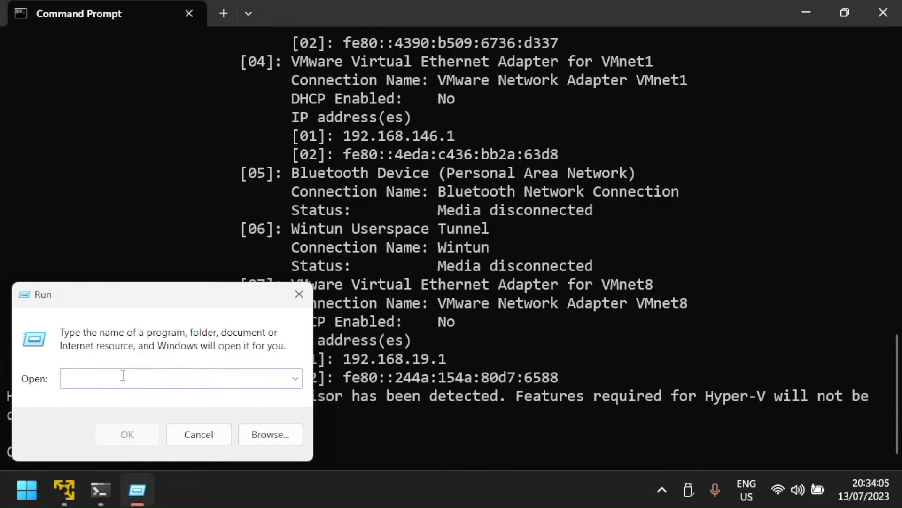
Step: Launch msinfo32 and select the System Summary entry reporting a detected hypervisor
{"action": "type", "text": "msinfo32"}
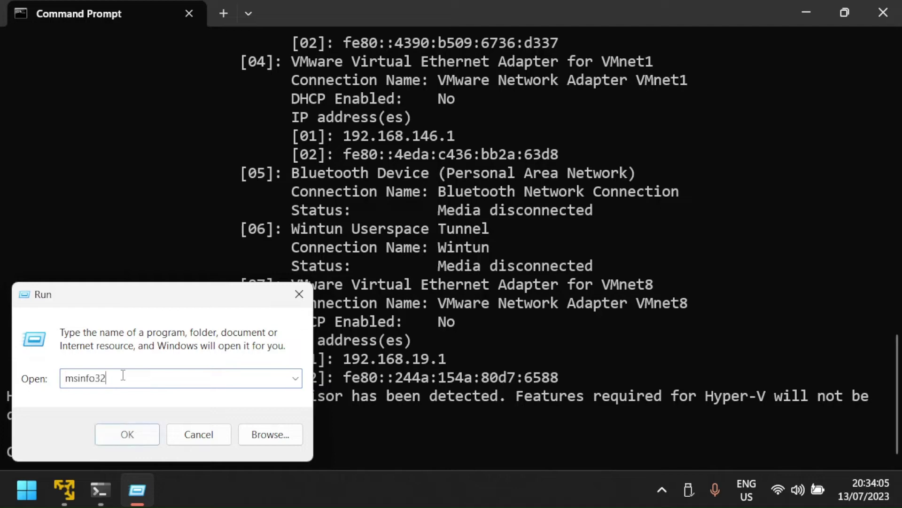
{"action": "left_click", "coordinate": [136, 438]}
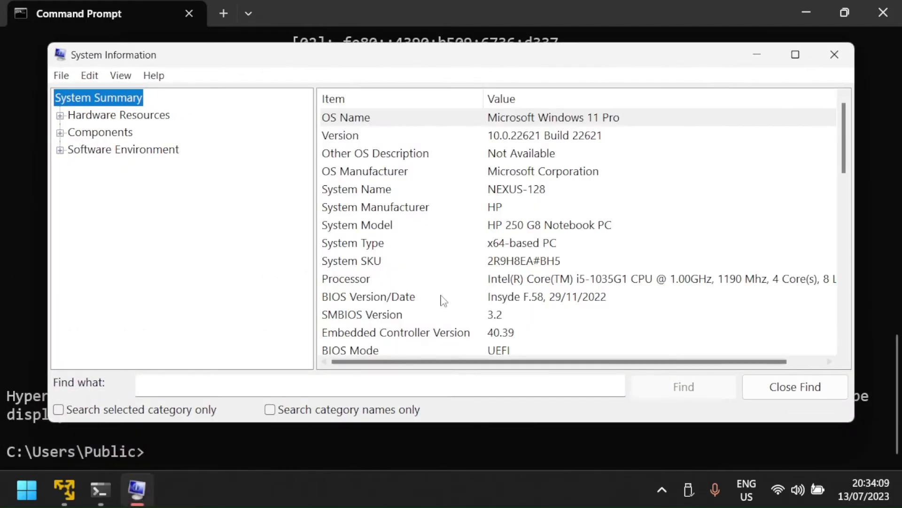
{"action": "scroll", "coordinate": [425, 303], "scroll_direction": "down", "scroll_amount": 7}
{"action": "scroll", "coordinate": [426, 313], "scroll_direction": "down", "scroll_amount": 4}
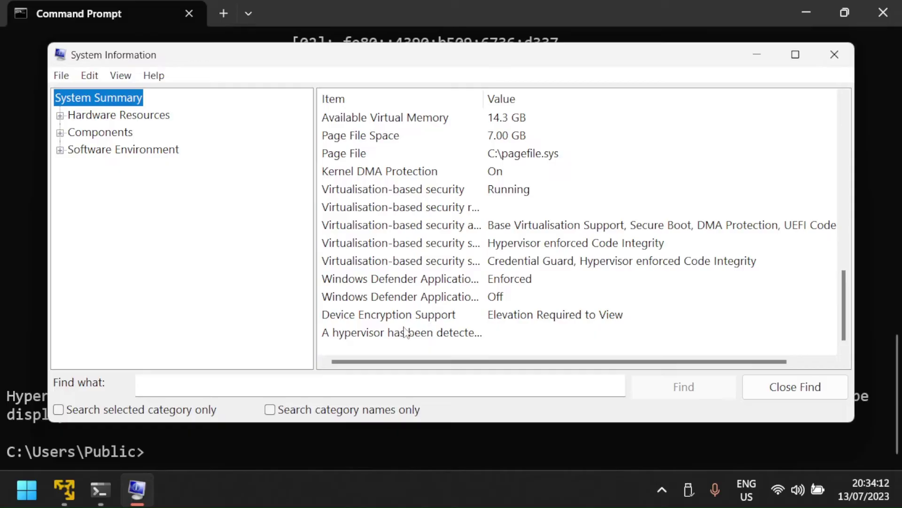
{"action": "left_click_drag", "start_coordinate": [314, 281], "coordinate": [202, 278]}
{"action": "left_click", "coordinate": [795, 54]}
{"action": "left_click_drag", "start_coordinate": [331, 65], "coordinate": [619, 64]}
{"action": "left_click", "coordinate": [216, 400]}
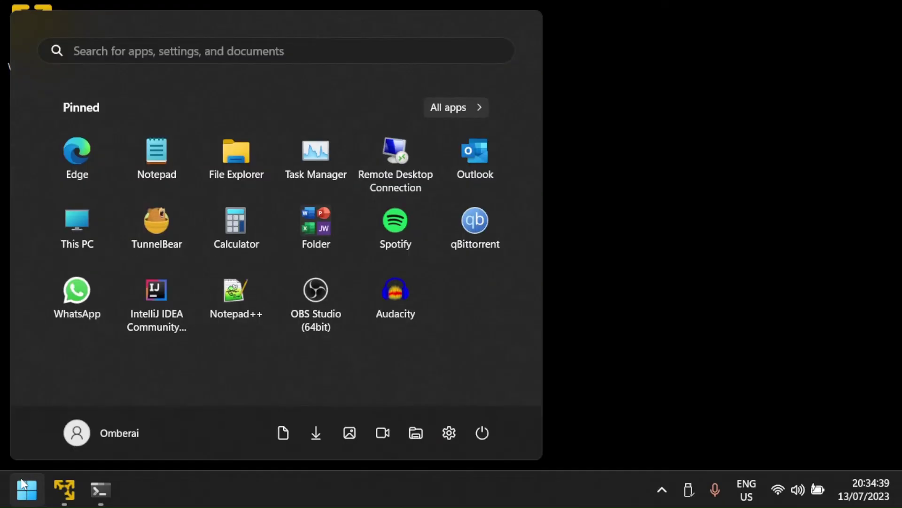
Step: Switch Core isolation's Memory integrity off, approve the change, and dismiss the restart reminder
{"action": "type", "text": "Core"}
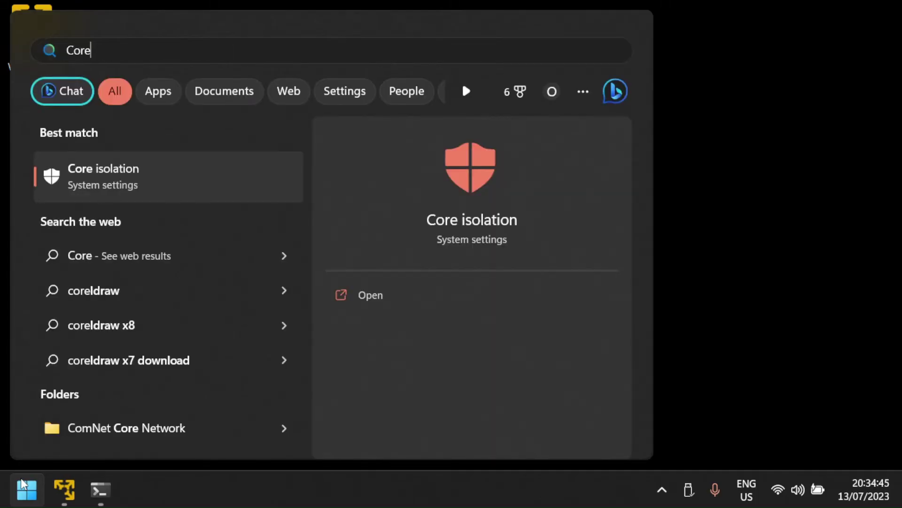
{"action": "left_click", "coordinate": [135, 162]}
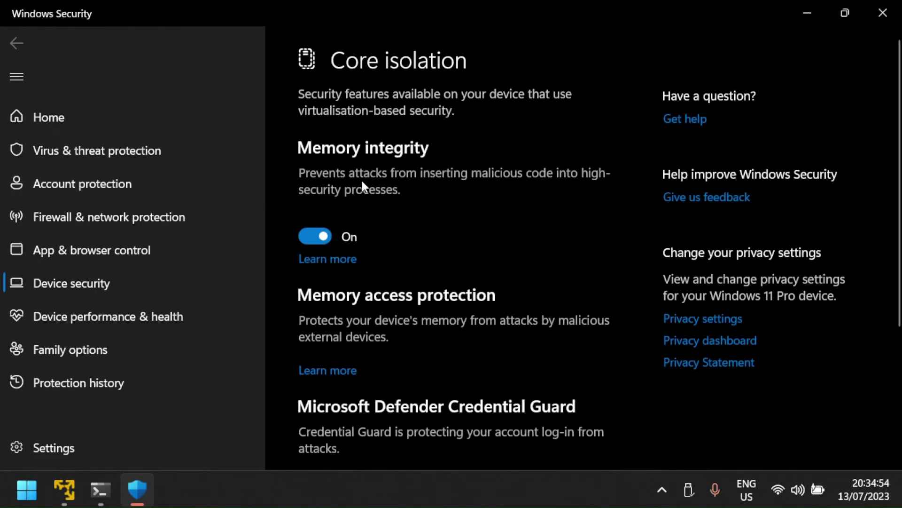
{"action": "left_click", "coordinate": [313, 235]}
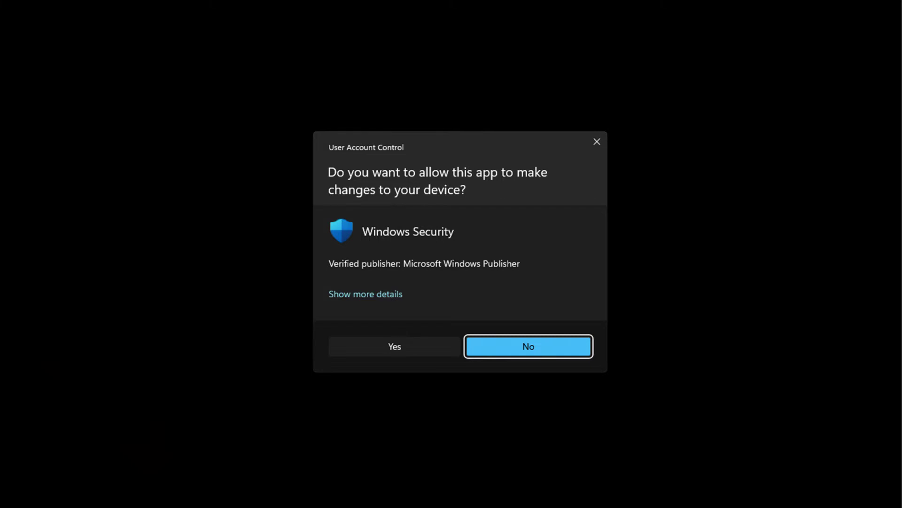
{"action": "left_click", "coordinate": [394, 346]}
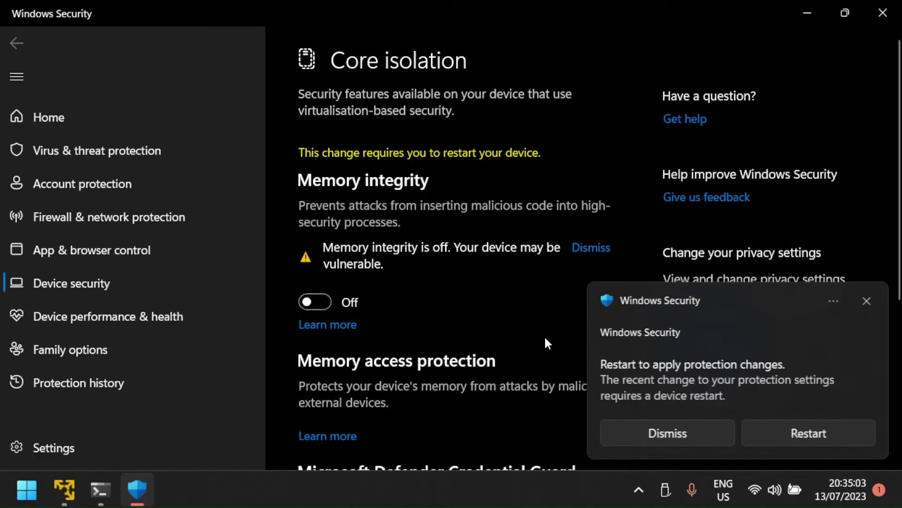
{"action": "left_click", "coordinate": [677, 429]}
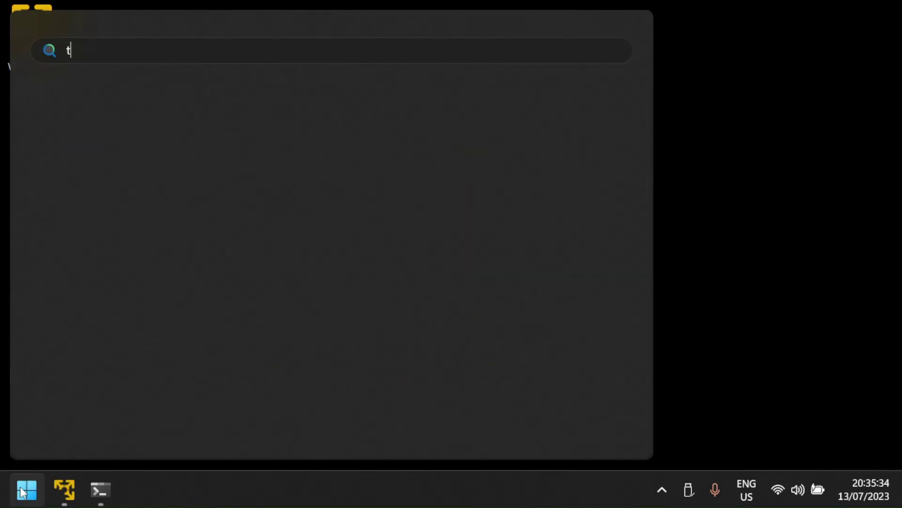
Step: Untick Hyper-V and all its sub-features in Windows Features and confirm with OK
{"action": "type", "text": "urn"}
{"action": "left_click", "coordinate": [132, 171]}
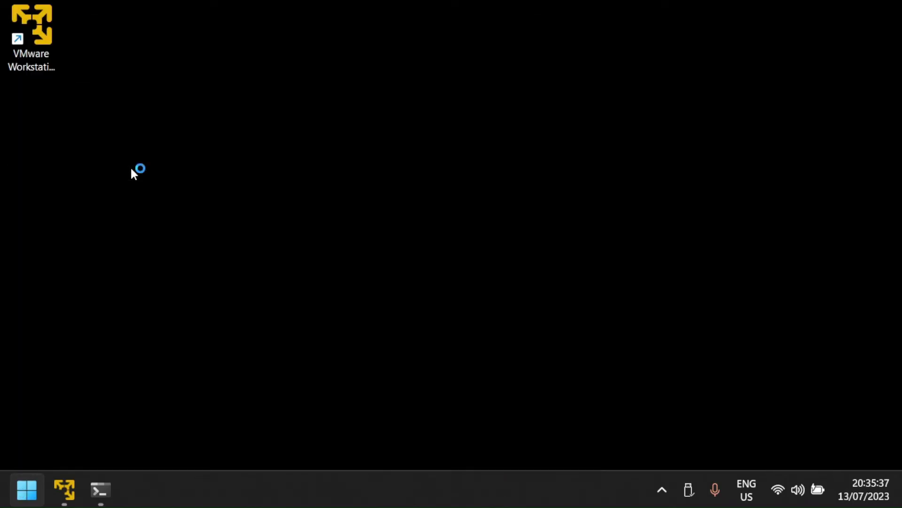
{"action": "left_click", "coordinate": [574, 81]}
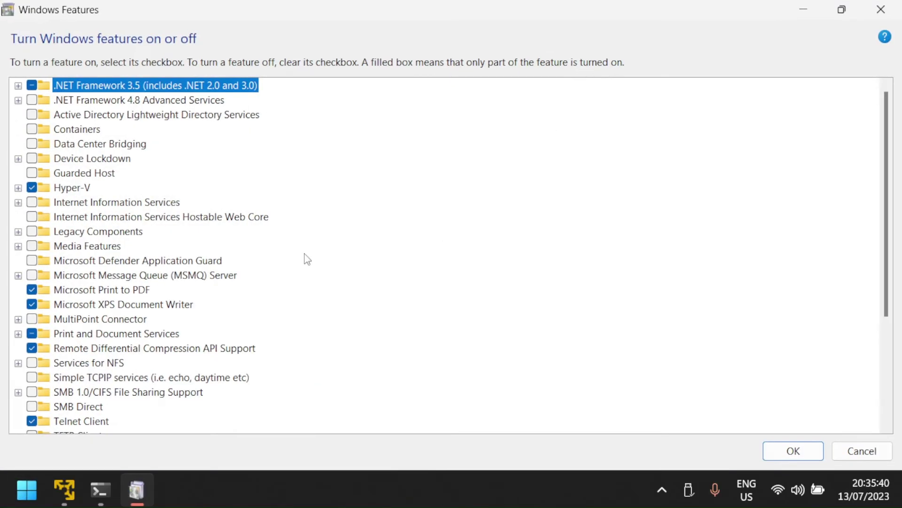
{"action": "left_click", "coordinate": [18, 188]}
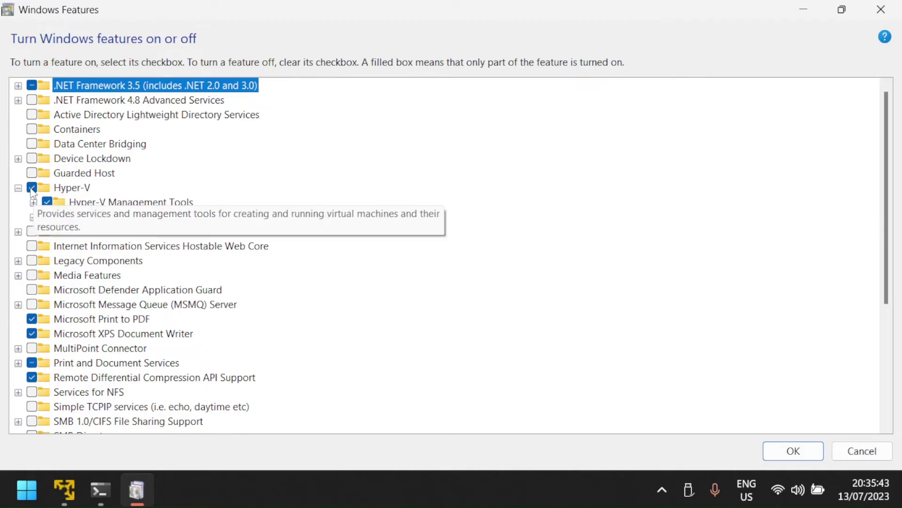
{"action": "left_click", "coordinate": [31, 188]}
{"action": "left_click", "coordinate": [794, 453]}
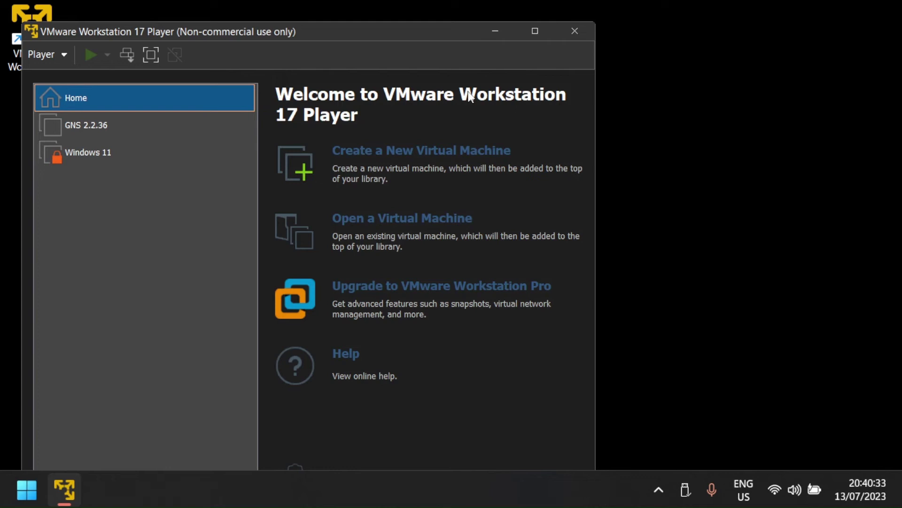
Step: Maximize the player and boot GNS 2.2.36 to its GNS3 server information screen
{"action": "left_click", "coordinate": [536, 28]}
{"action": "double_click", "coordinate": [67, 106]}
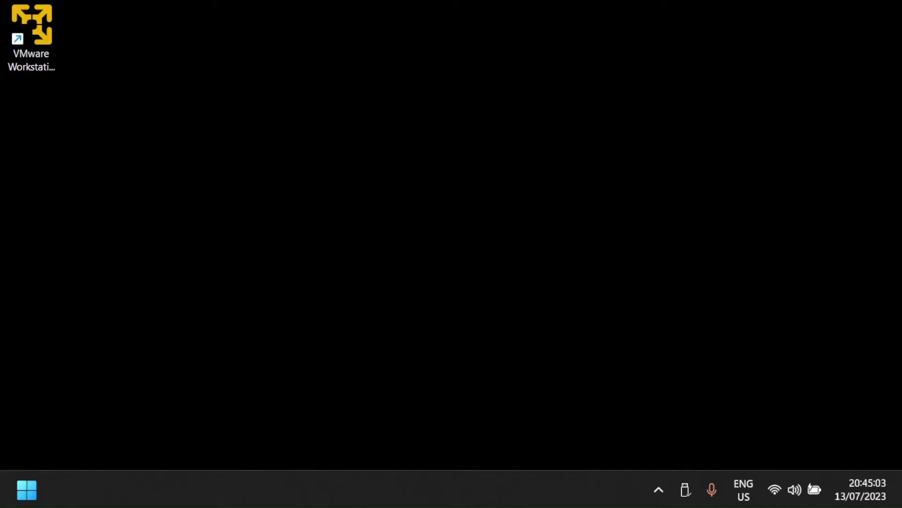
Step: Run 'bcdedit /set hypervisorlaunchtype off' in an administrator Command Prompt
{"action": "left_click", "coordinate": [33, 487]}
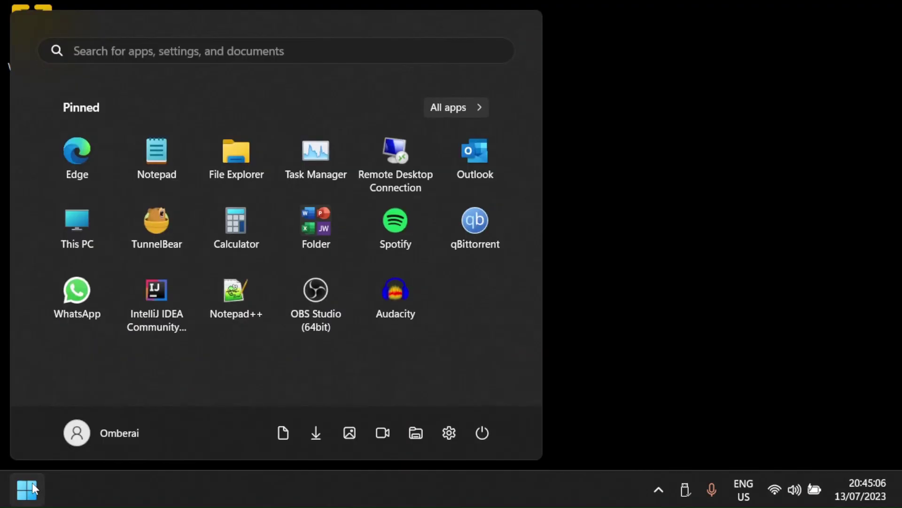
{"action": "type", "text": "cmd"}
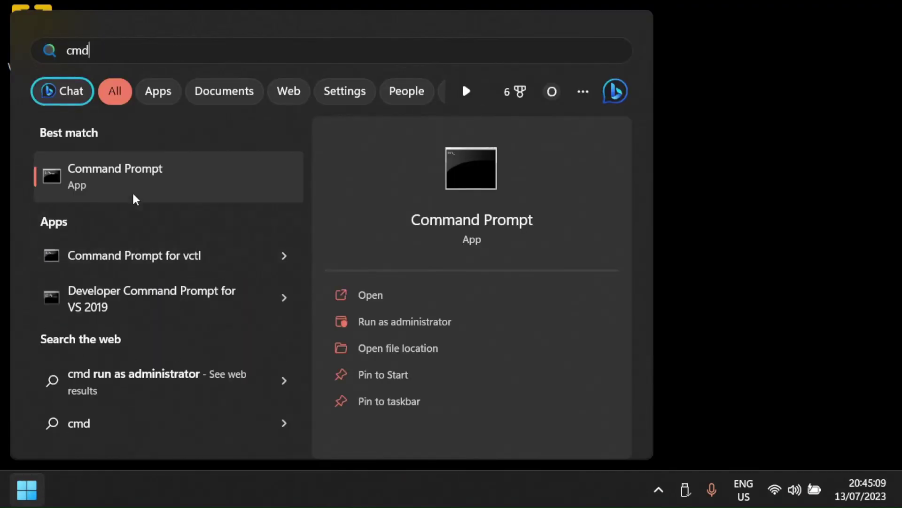
{"action": "right_click", "coordinate": [134, 188]}
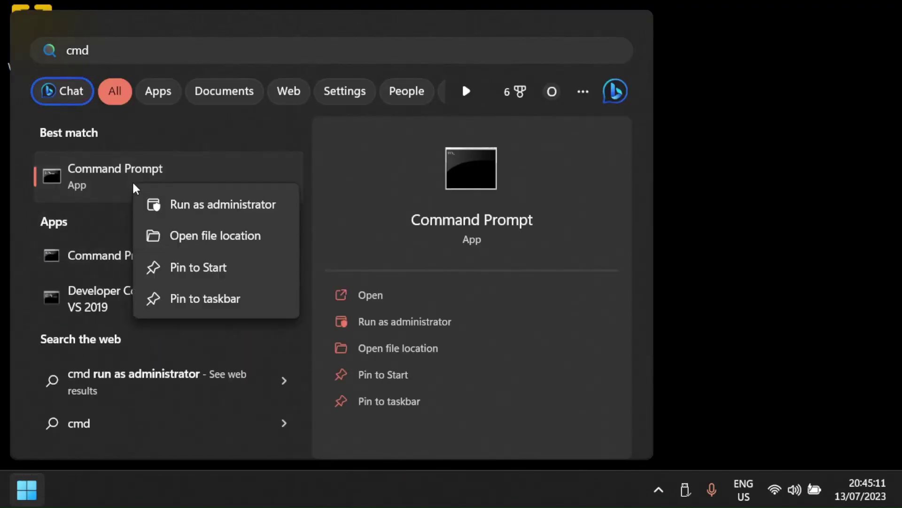
{"action": "left_click", "coordinate": [177, 205]}
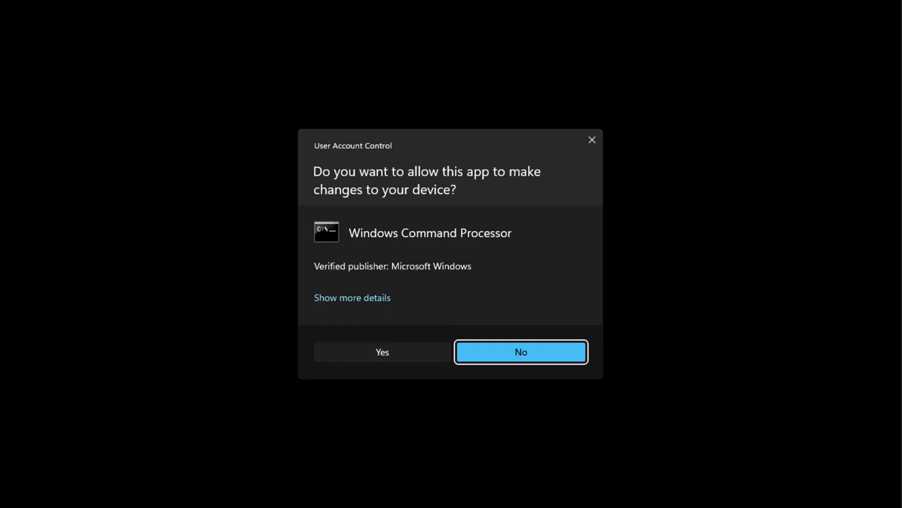
{"action": "key", "text": "alt+y"}
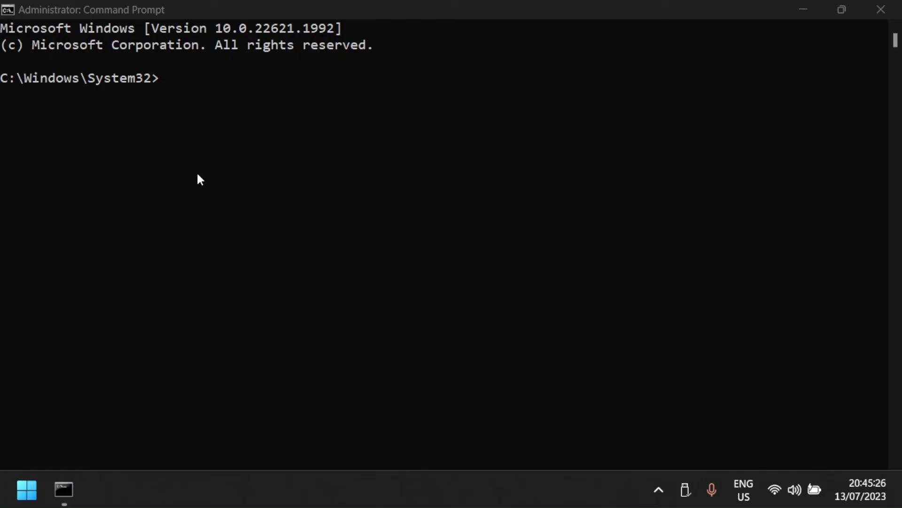
{"action": "type", "text": "bcdedit /set hypervisorlaunchtype off"}
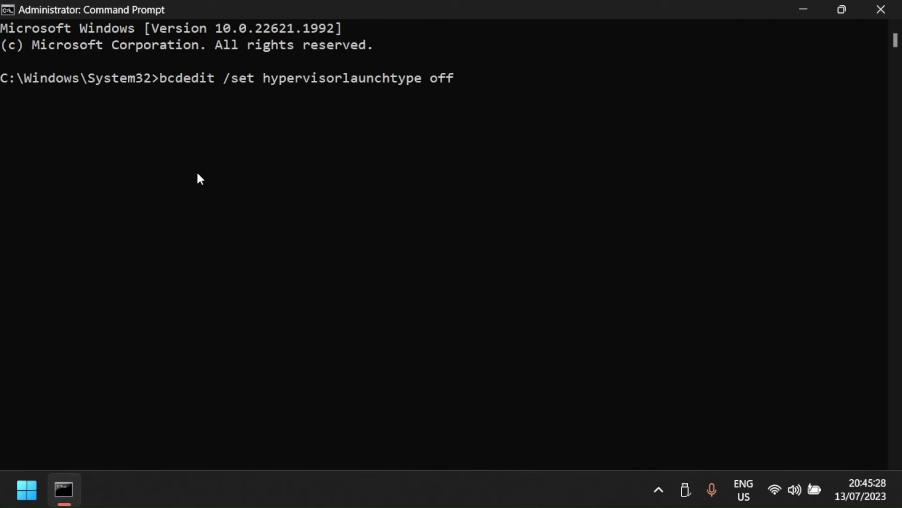
{"action": "key", "text": "Return"}
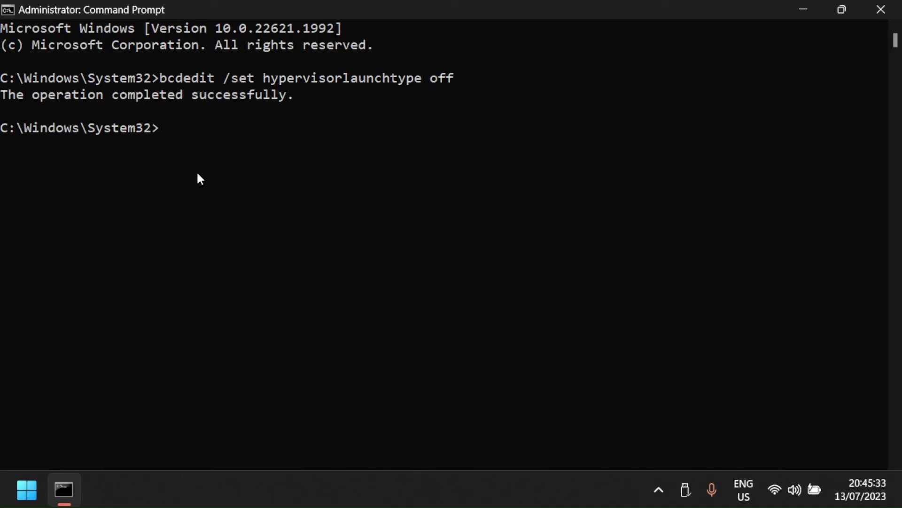
Step: Run 'Disable-WindowsOptionalFeature -Online -FeatureName Microsoft-Hyper-V-All' in an administrator PowerShell
{"action": "left_click", "coordinate": [27, 491]}
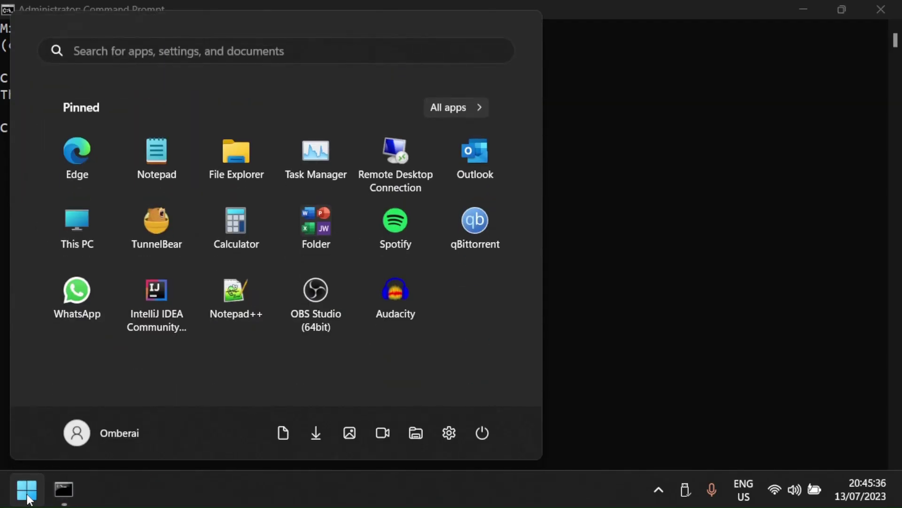
{"action": "type", "text": "po"}
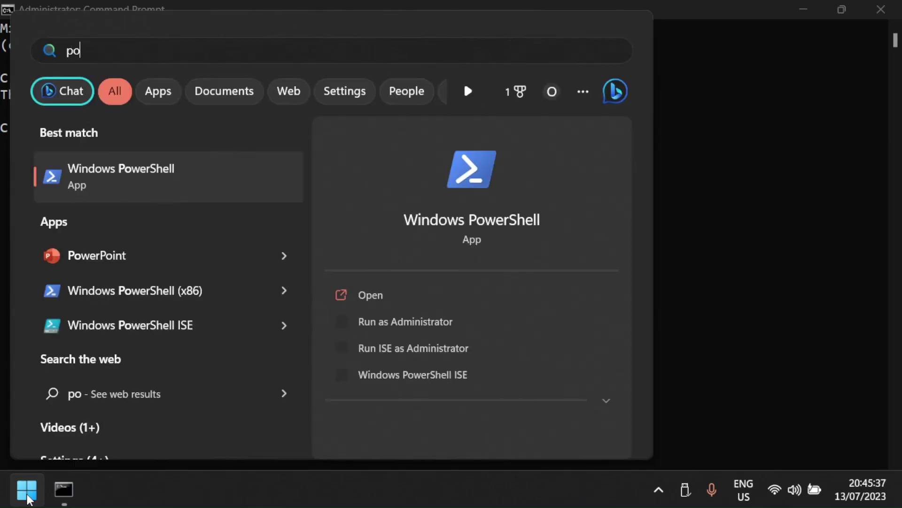
{"action": "type", "text": "wer"}
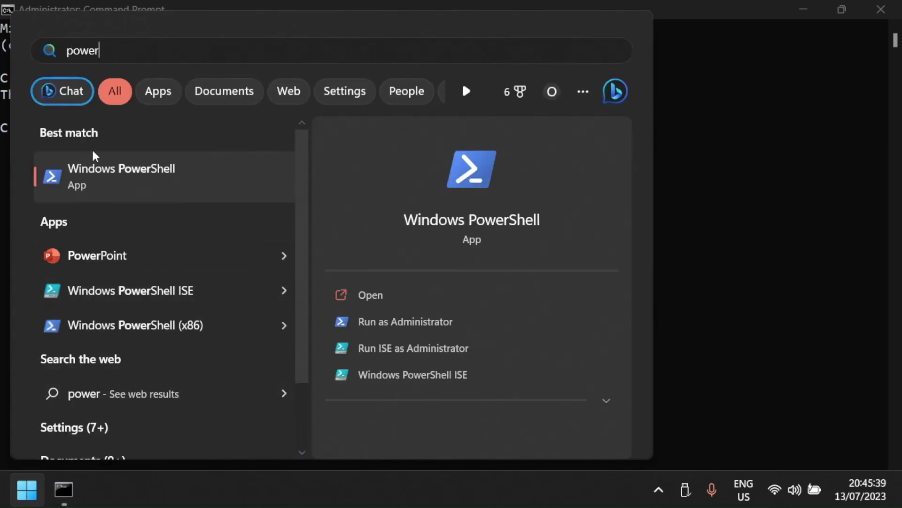
{"action": "right_click", "coordinate": [101, 169]}
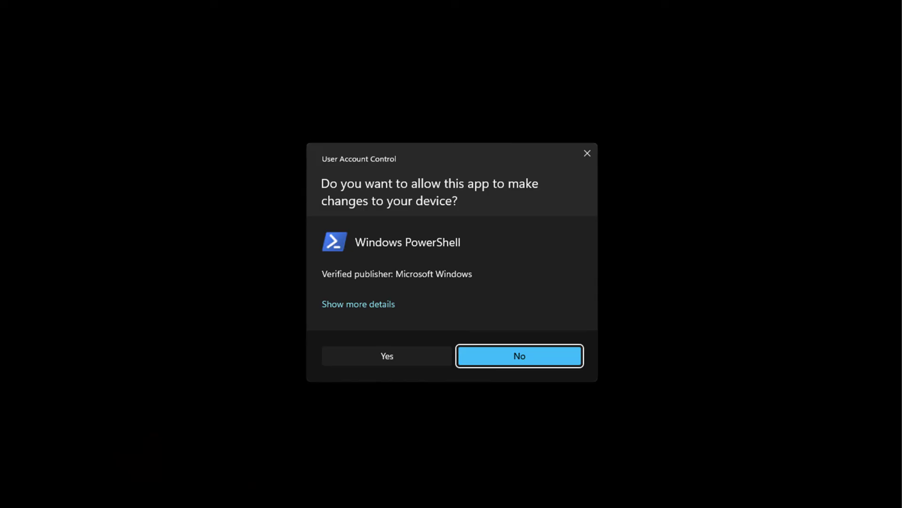
{"action": "key", "text": "alt+y"}
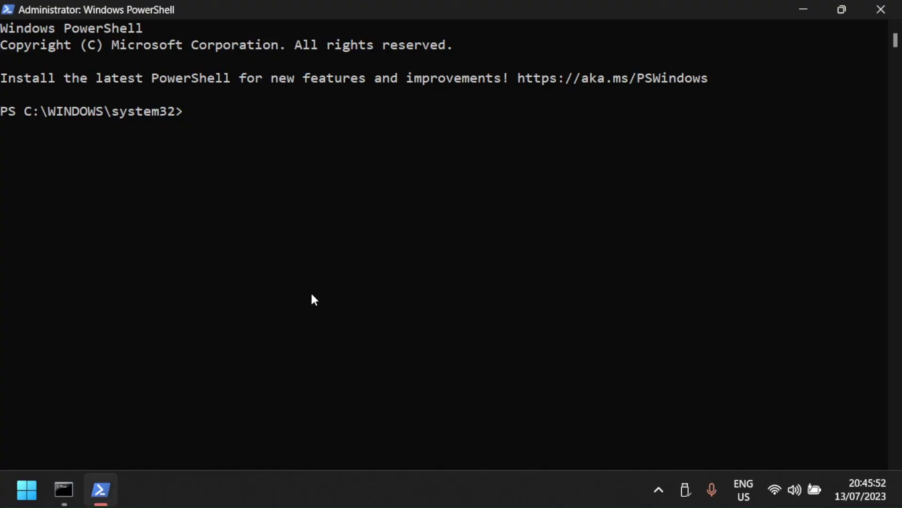
{"action": "type", "text": "Disable-WindowsOptionalFeature -Online -FeatureName Microsoft-Hyper-V-All"}
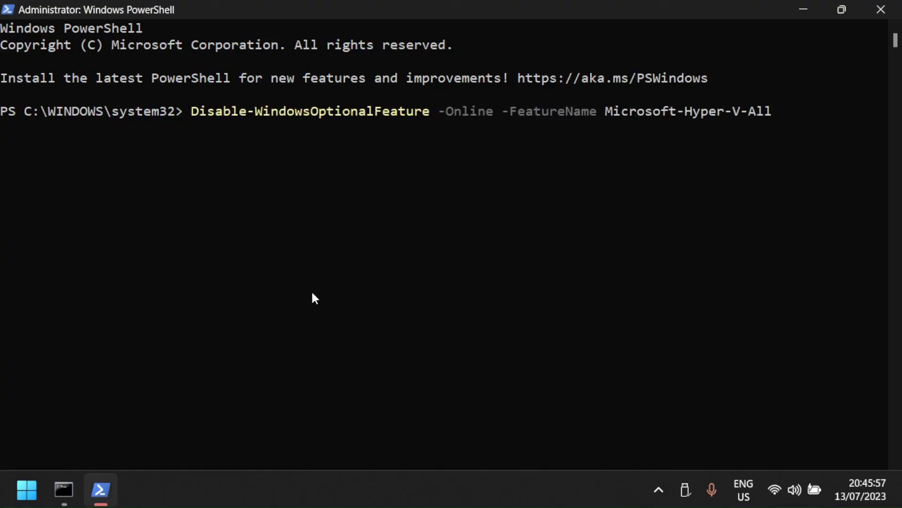
{"action": "key", "text": "Return"}
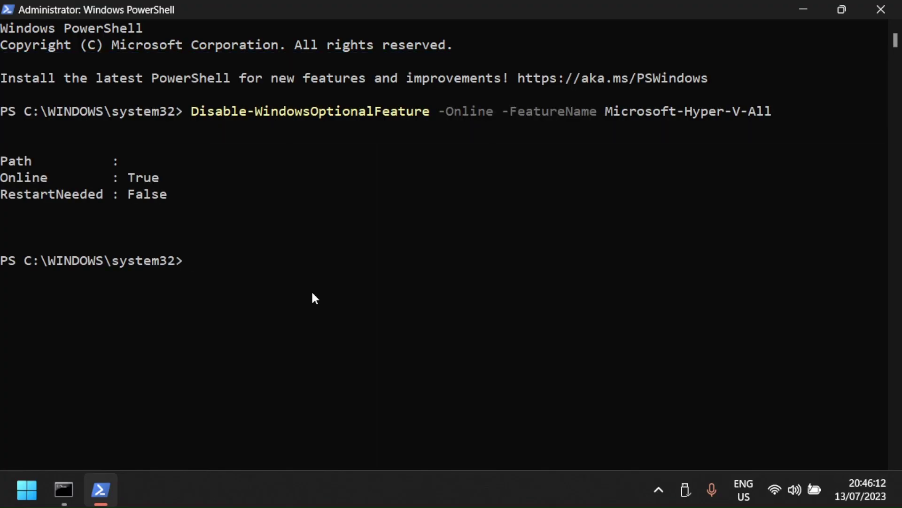
Step: Exit PowerShell and Command Prompt, then bring up the Start menu's power options to restart
{"action": "type", "text": "exit"}
{"action": "key", "text": "Return"}
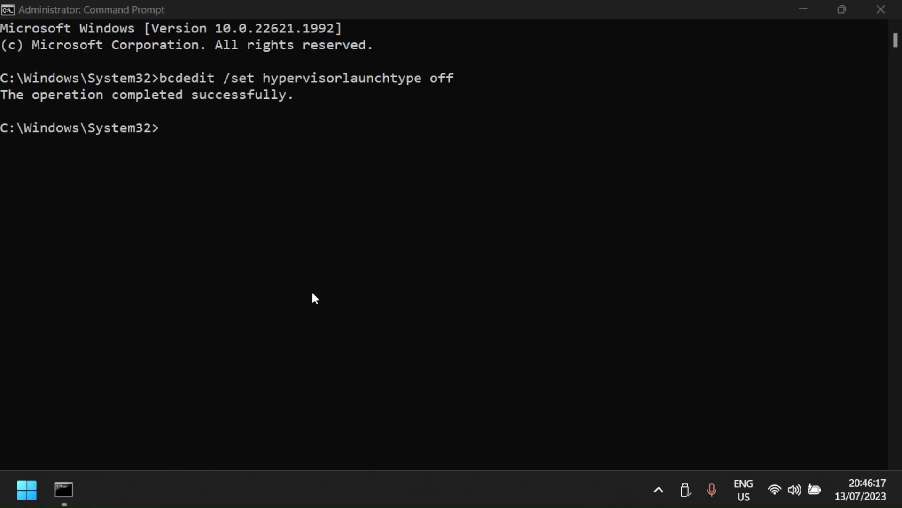
{"action": "type", "text": "exit"}
{"action": "key", "text": "Return"}
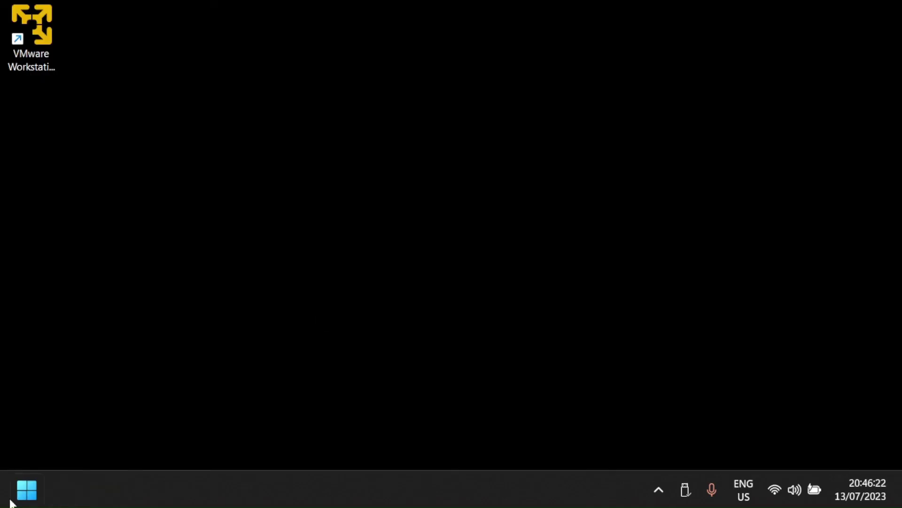
{"action": "left_click", "coordinate": [27, 490]}
{"action": "left_click", "coordinate": [488, 432]}
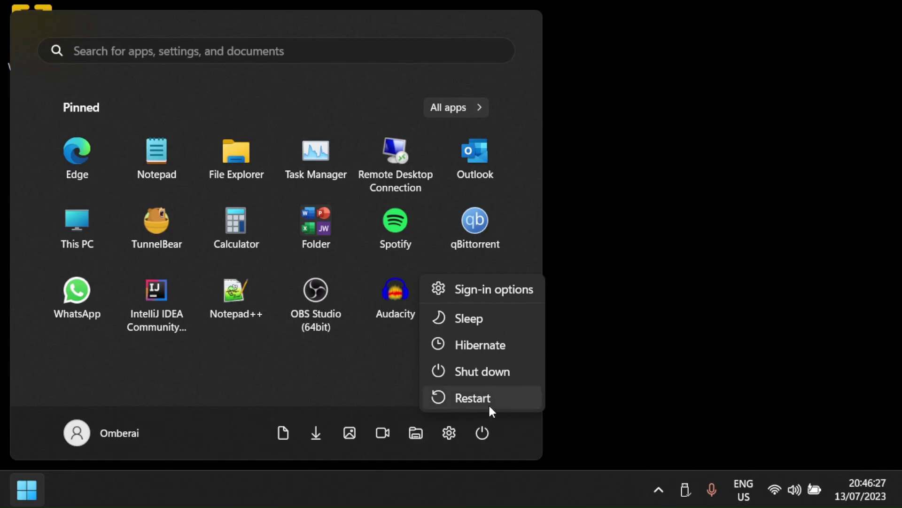